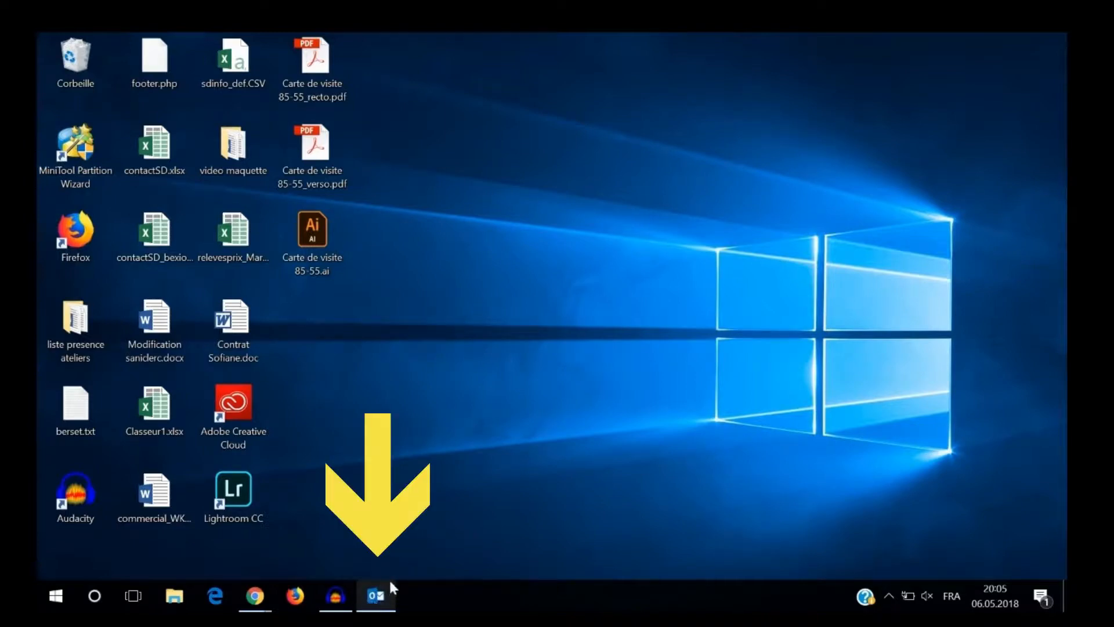
- Switch to Outlook and open the Boîte de réception folder of the mail account
mouse_move(388, 606)
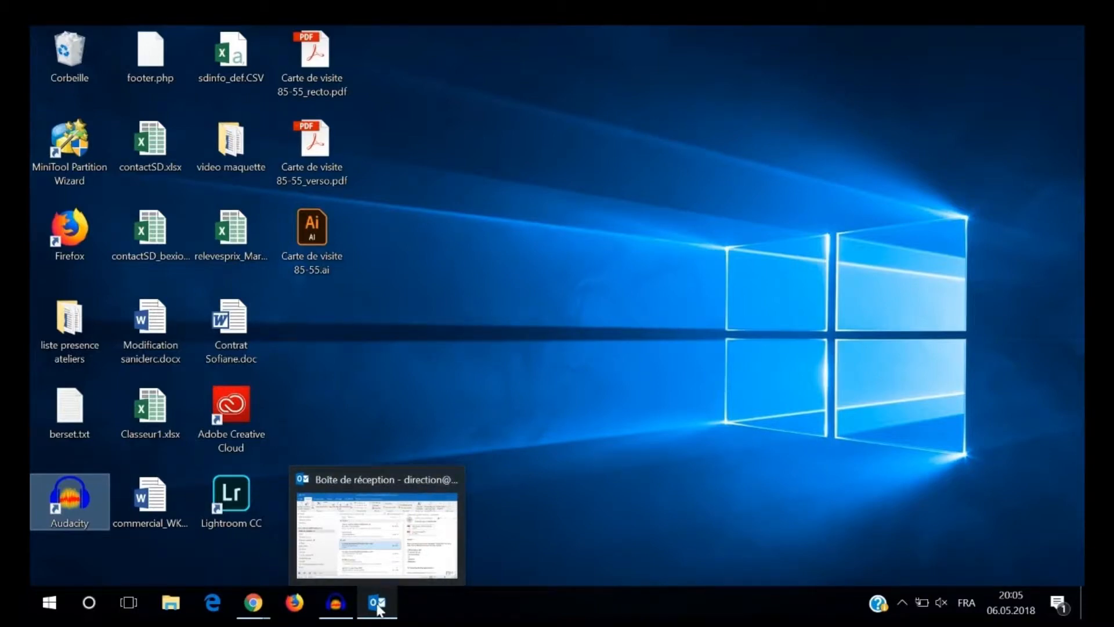
click(377, 605)
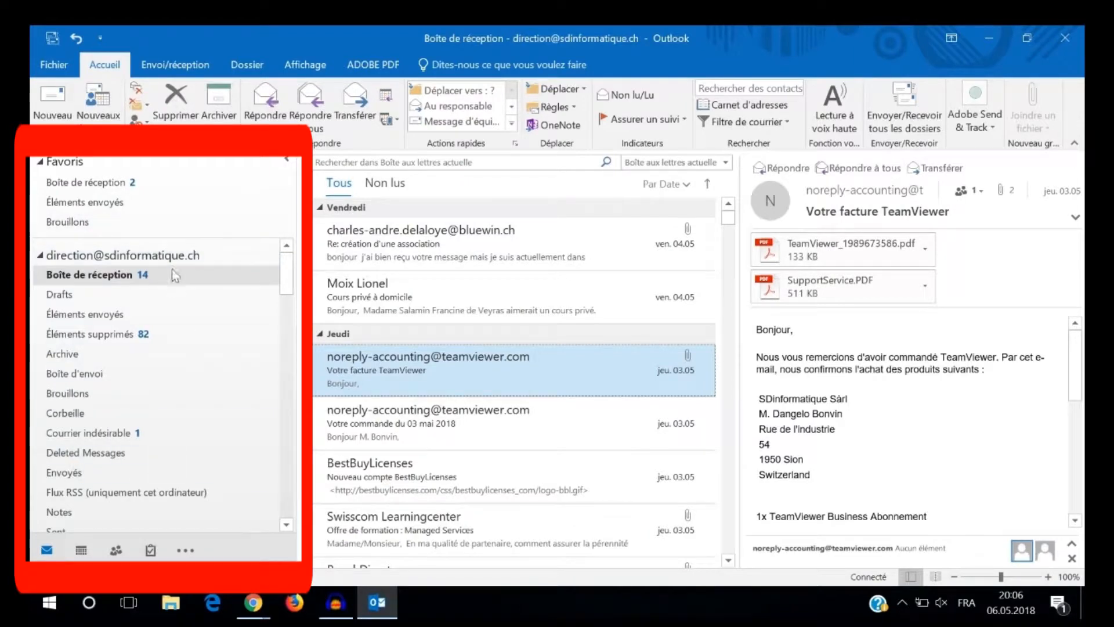
click(112, 275)
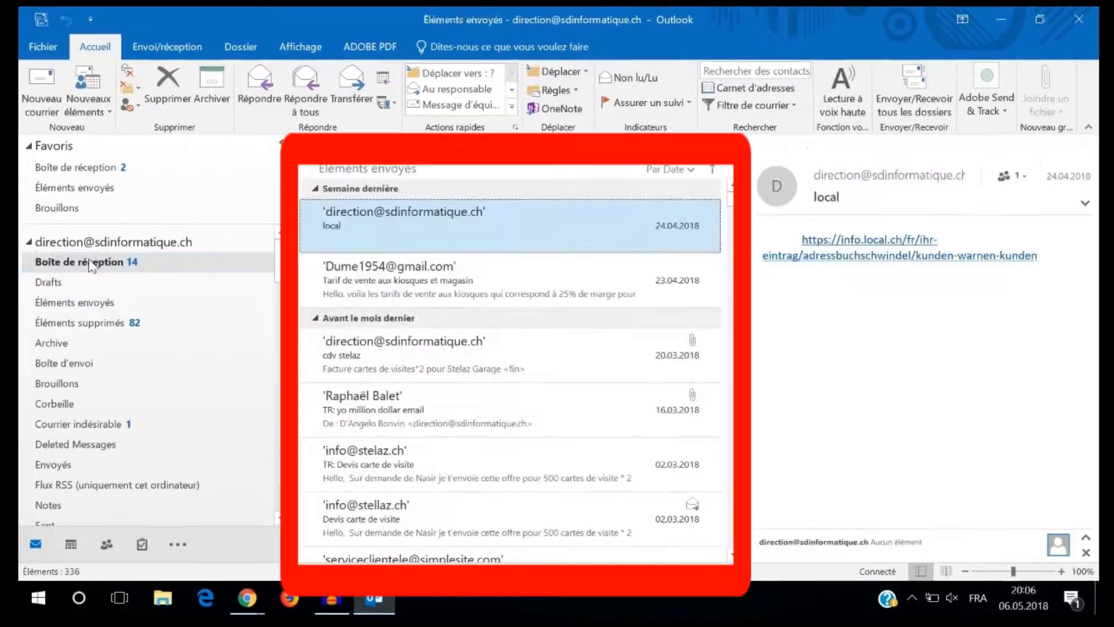
click(100, 277)
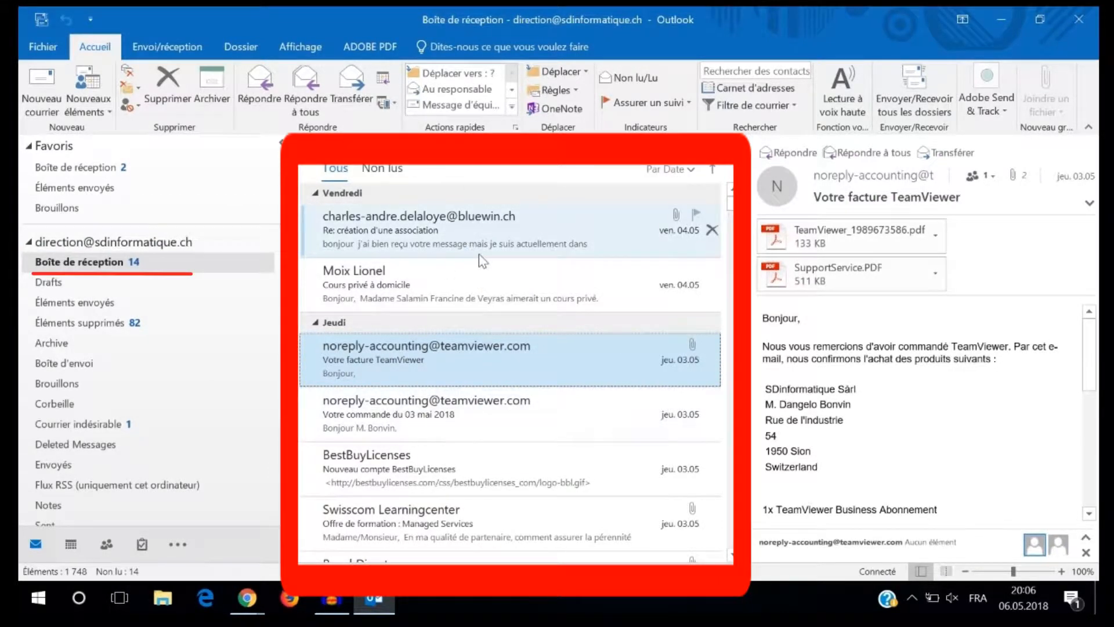
click(154, 262)
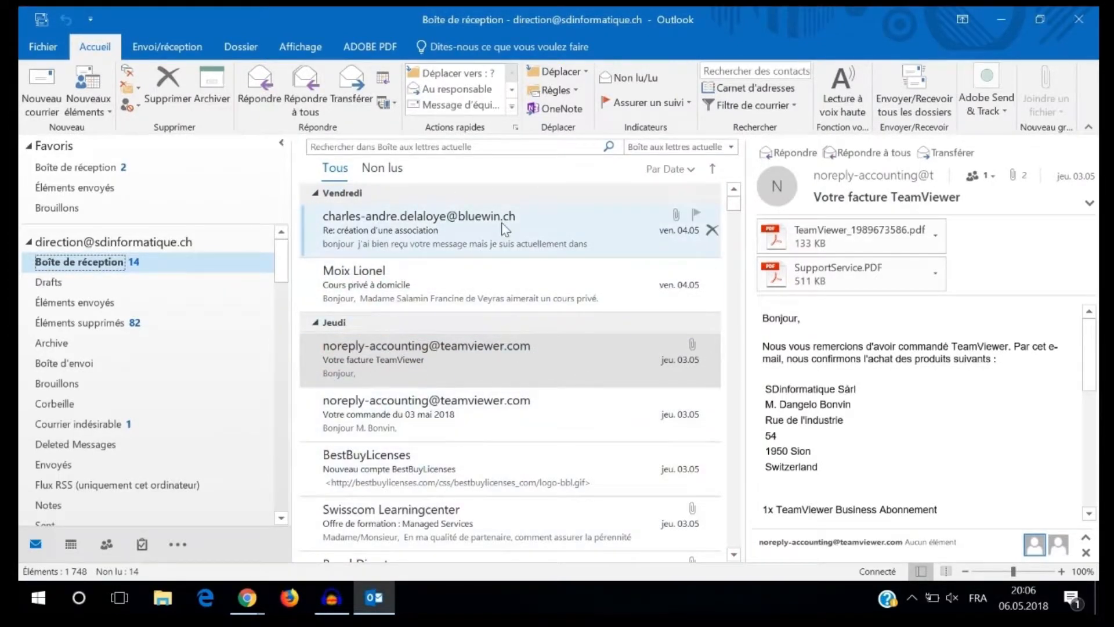
- Preview the messages "Votre facture TeamViewer" and "Cours privé à domicile" in the reading pane, ending on the TeamViewer invoice
click(484, 382)
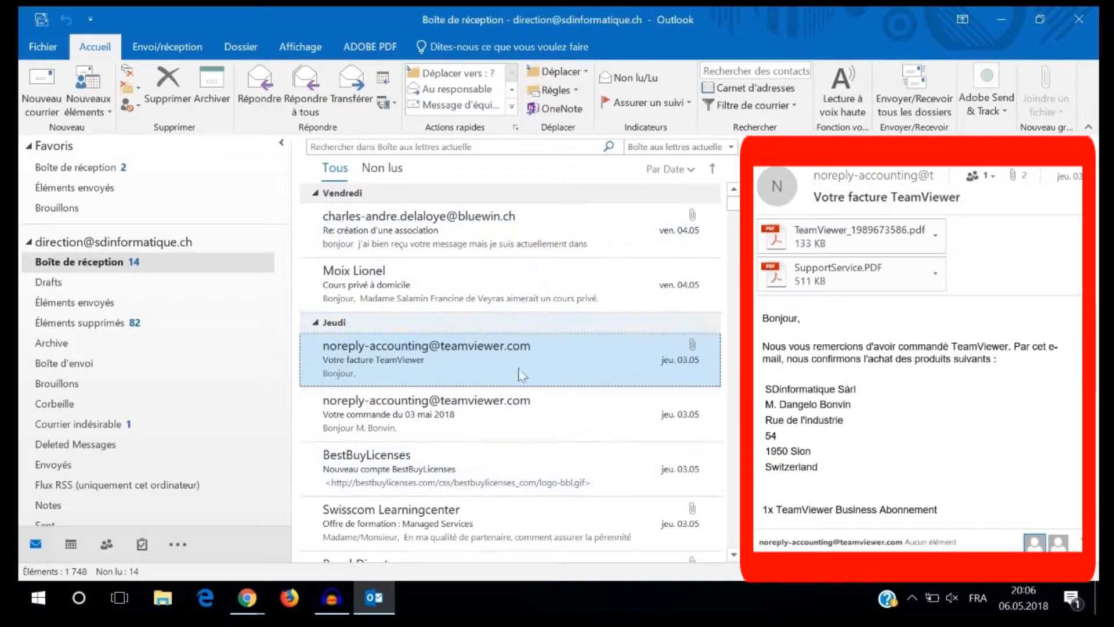
click(471, 290)
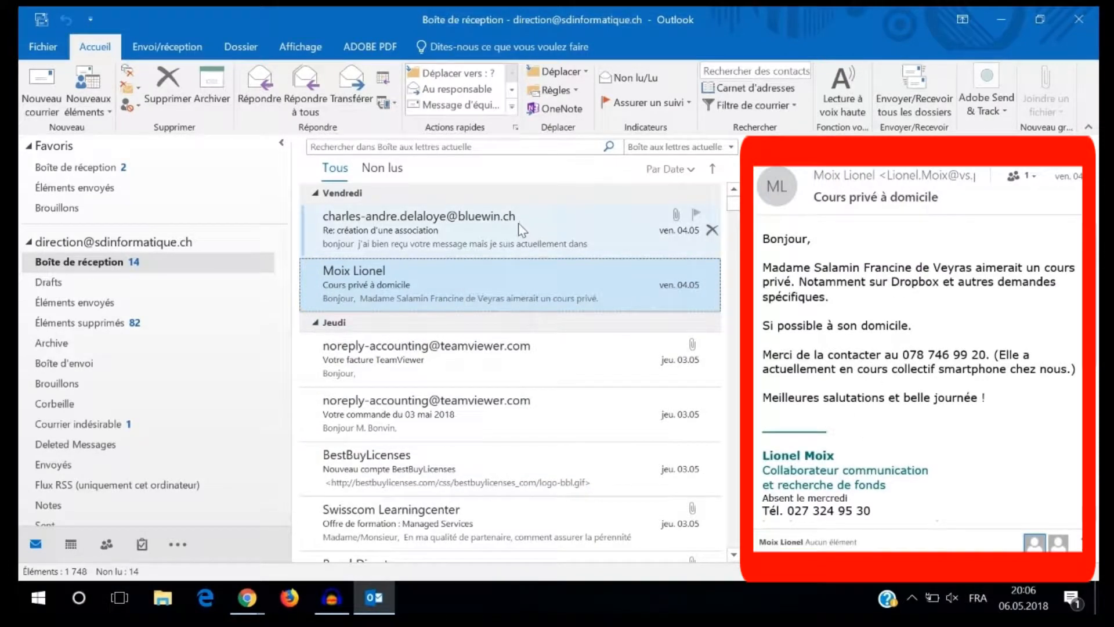
click(427, 358)
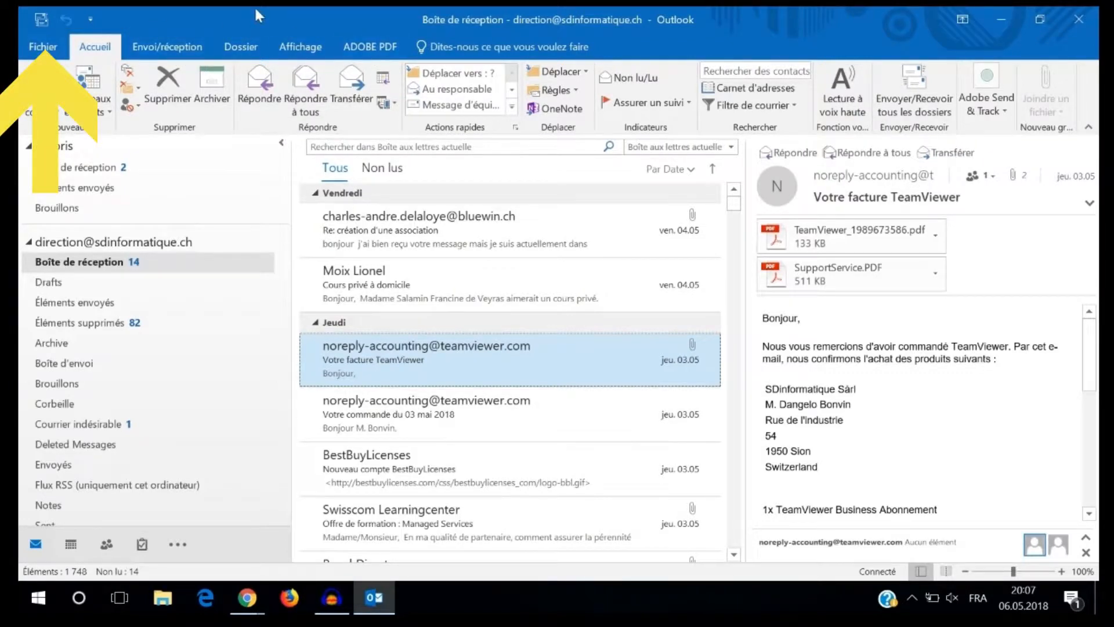
- Look at the dialog for adding a mail account and close it without adding one
click(58, 47)
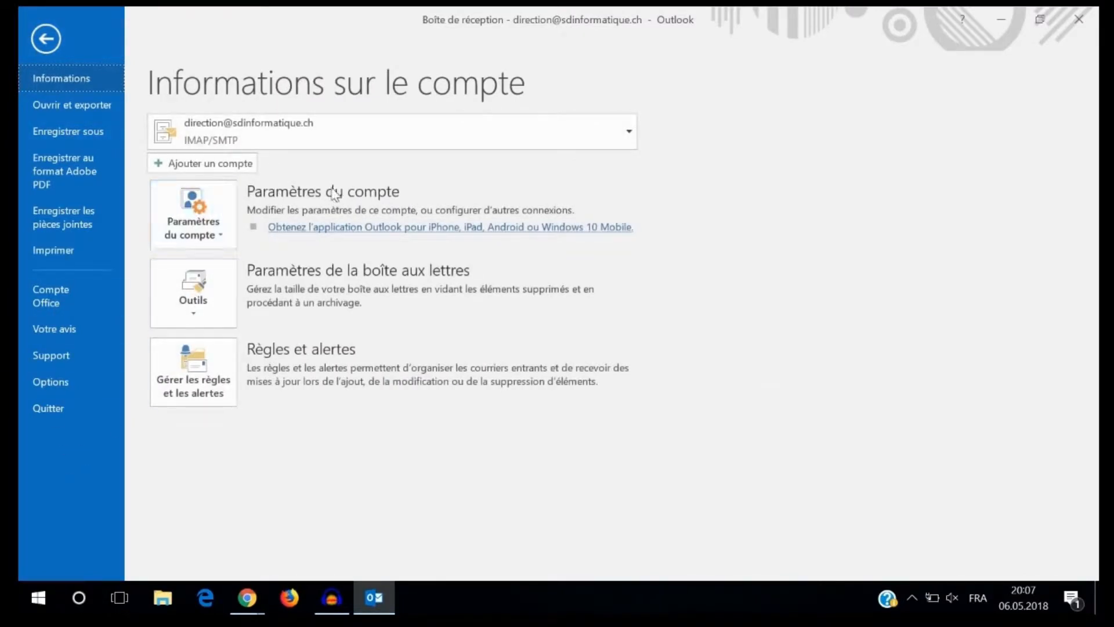
click(210, 161)
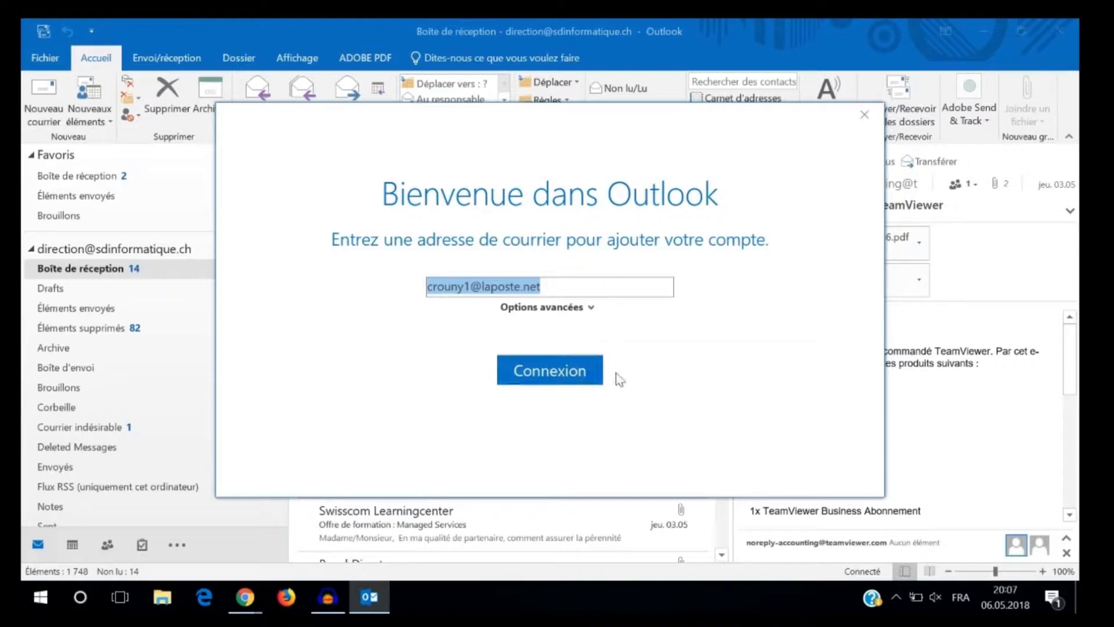
click(864, 115)
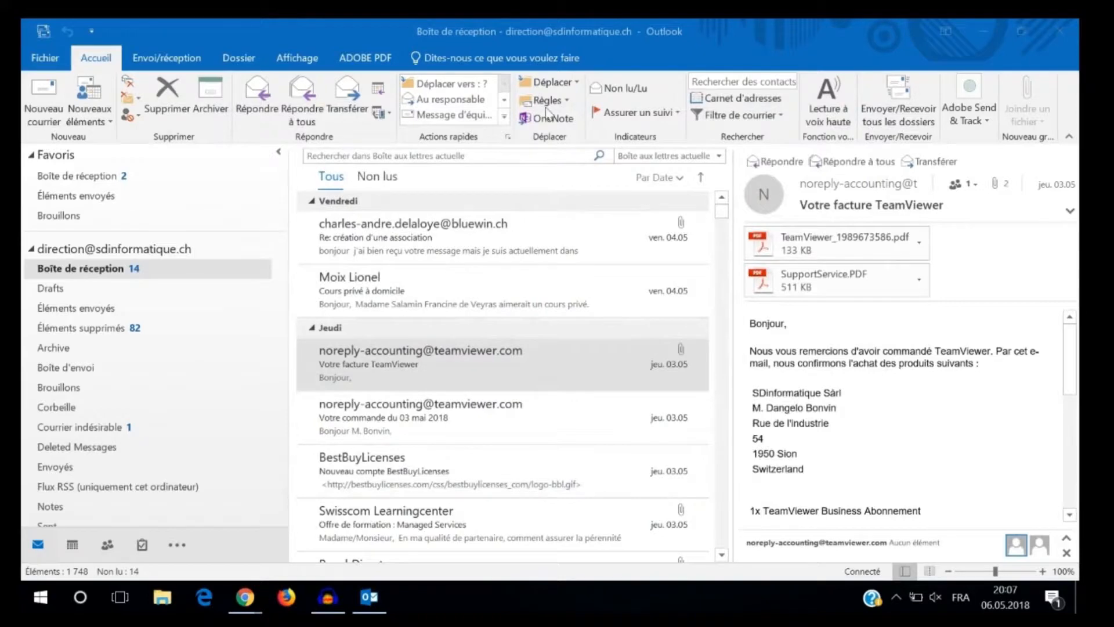
- View the Office account page and the mail account information, and return to the inbox
click(46, 59)
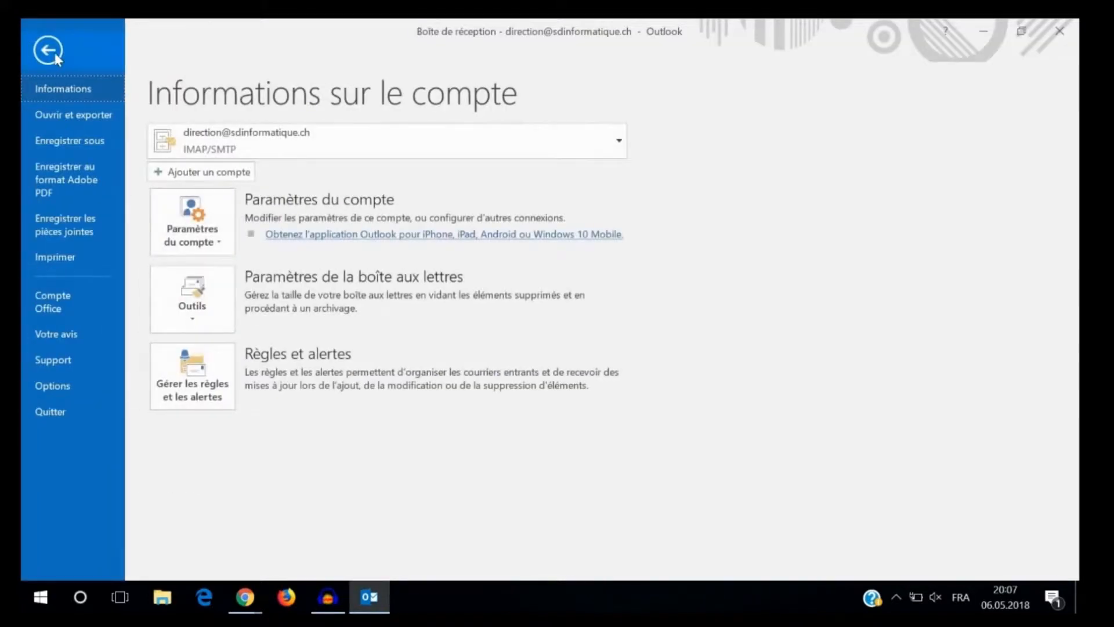
click(71, 315)
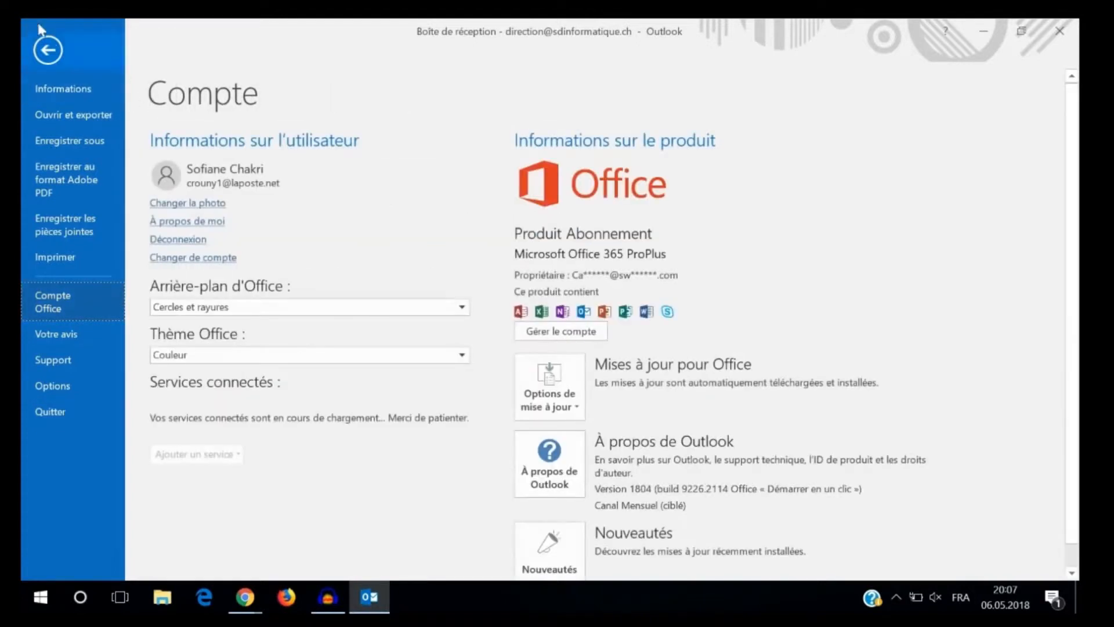
click(74, 88)
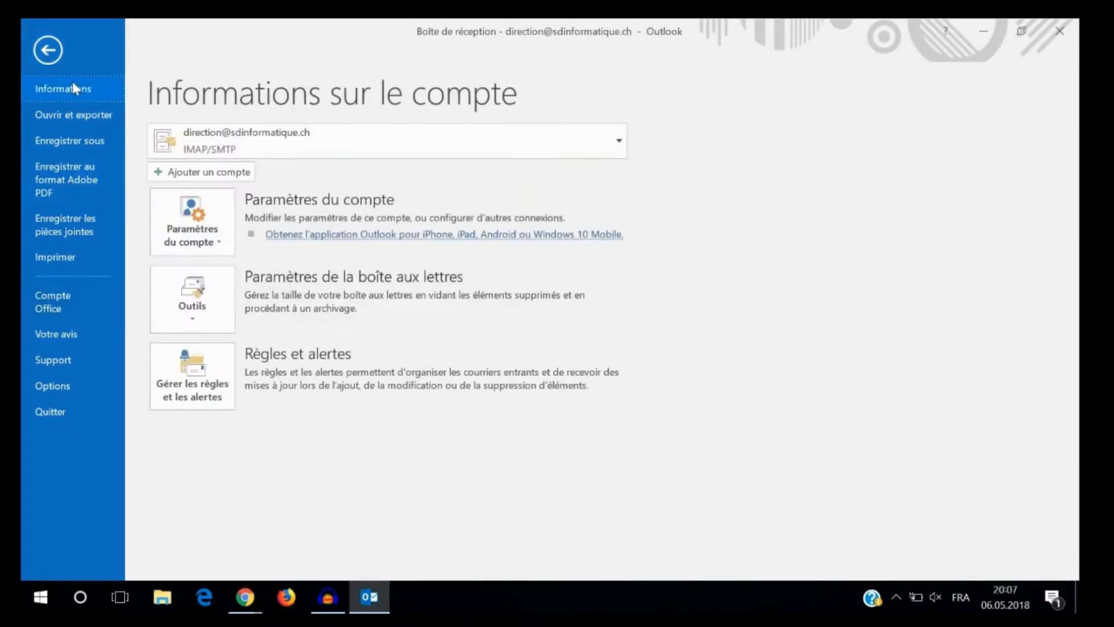
click(41, 48)
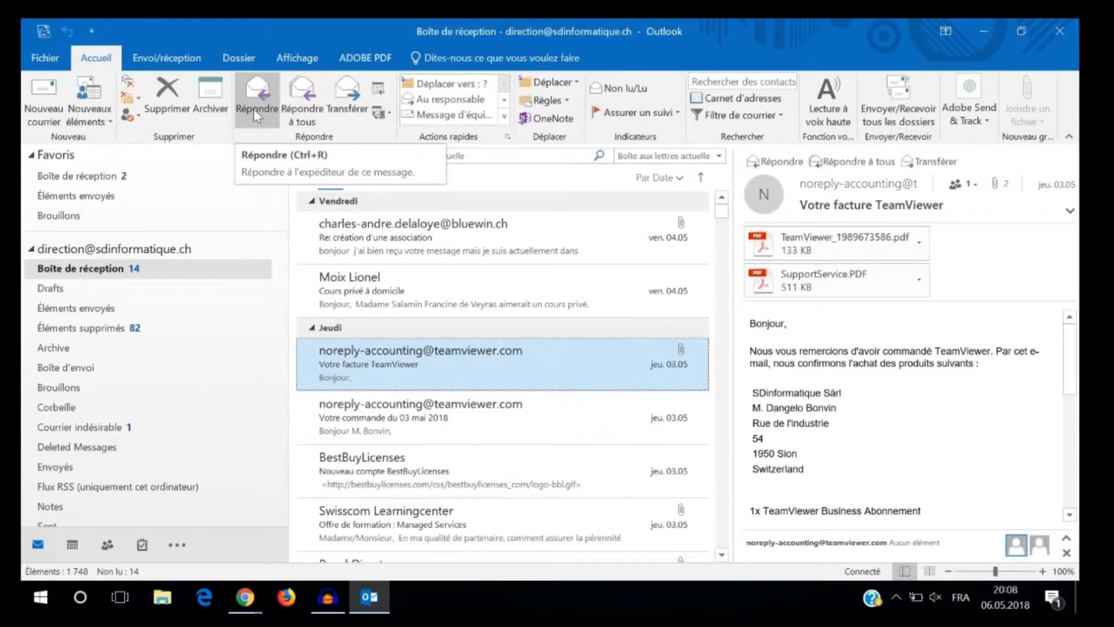
click(160, 61)
click(235, 61)
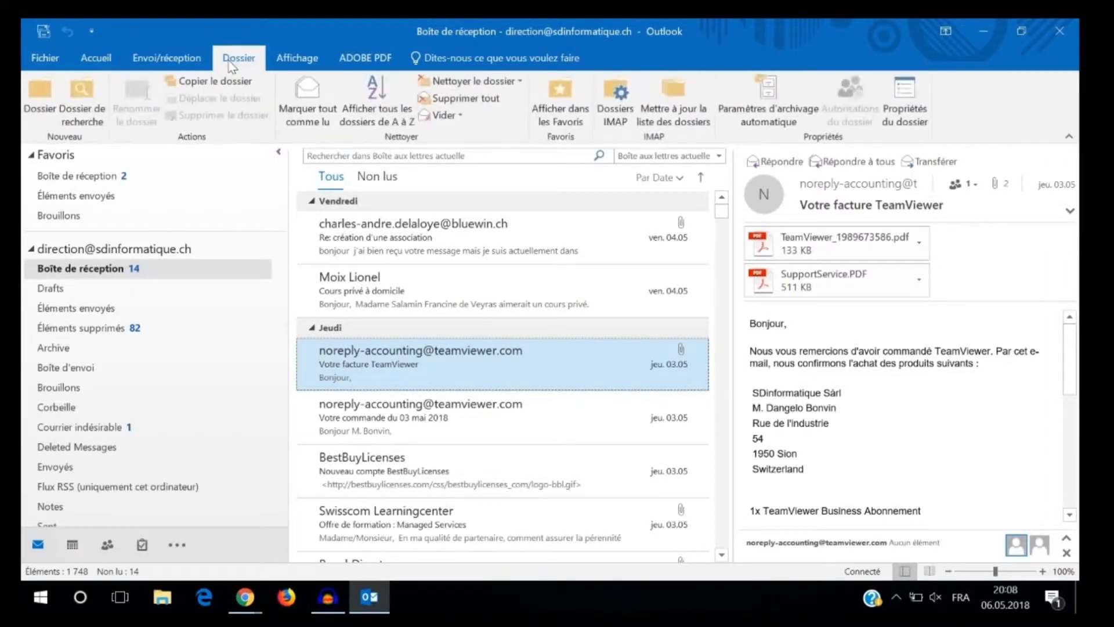
click(278, 62)
click(343, 62)
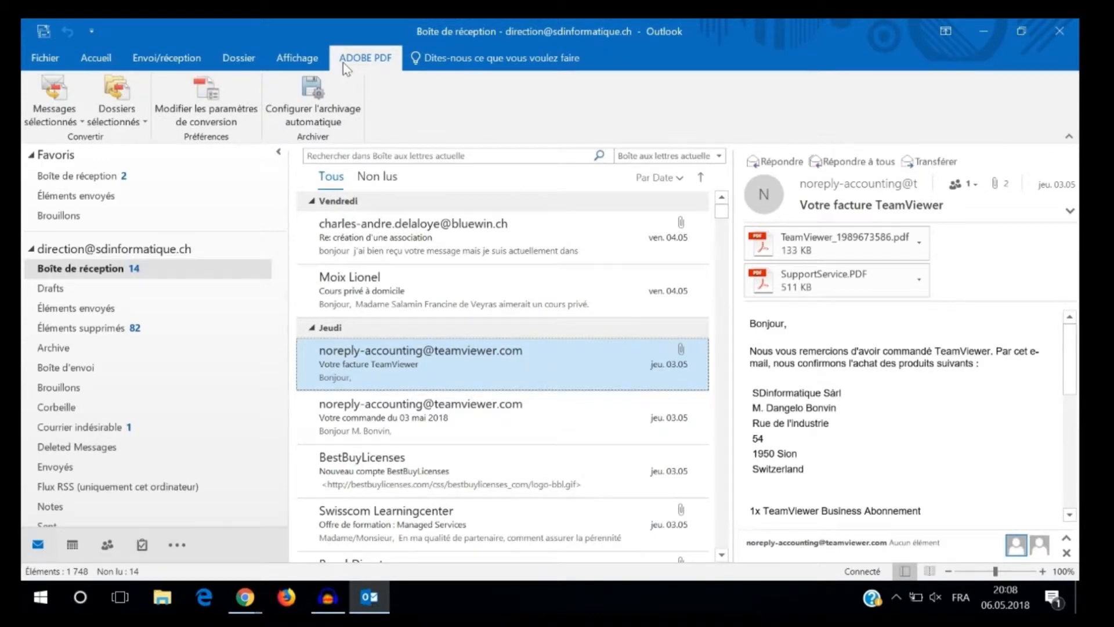
click(297, 58)
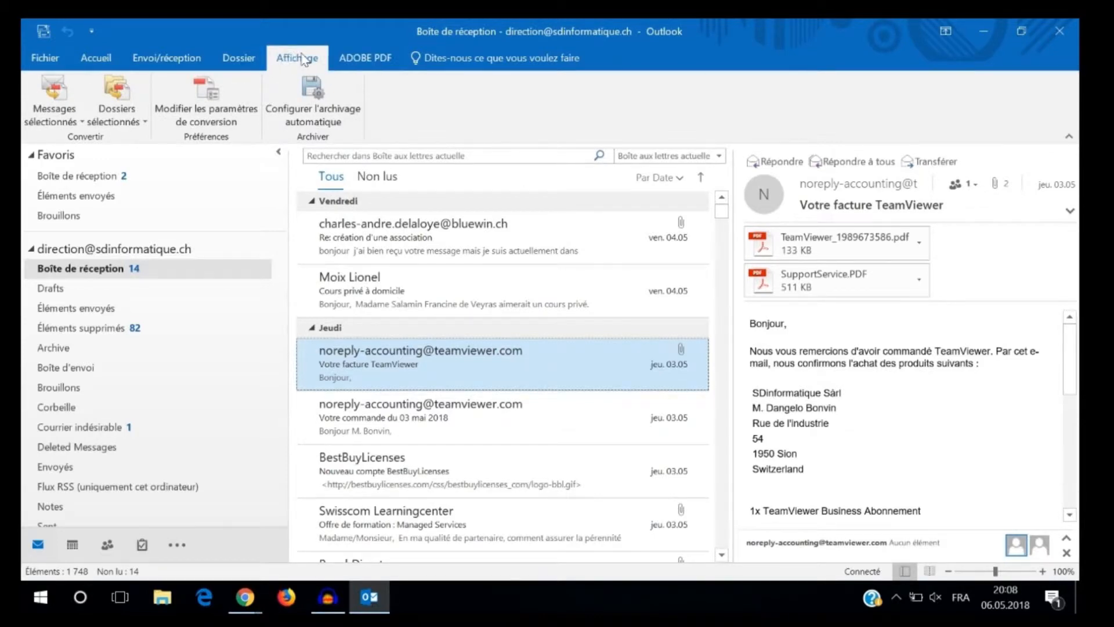
click(235, 58)
click(167, 58)
click(94, 57)
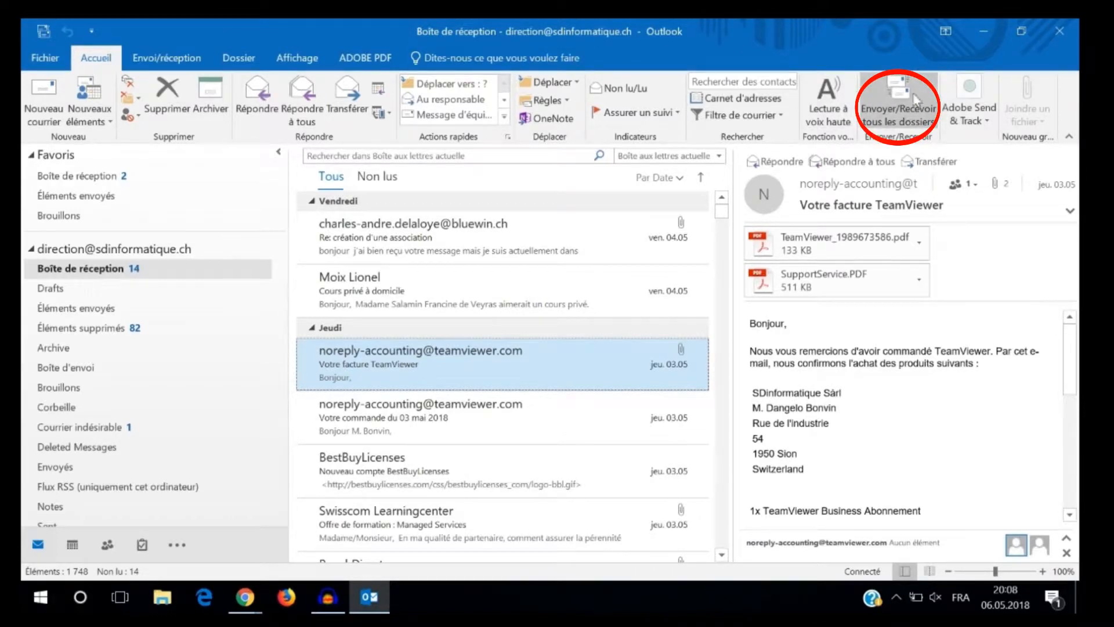
- Send and receive mail for all folders
click(893, 99)
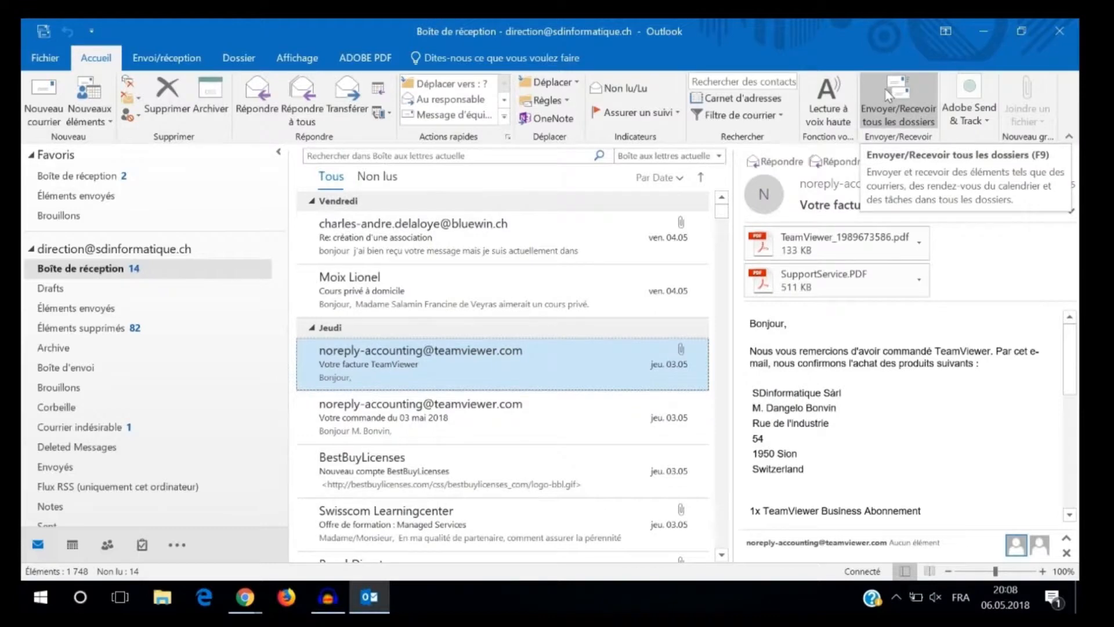
click(901, 113)
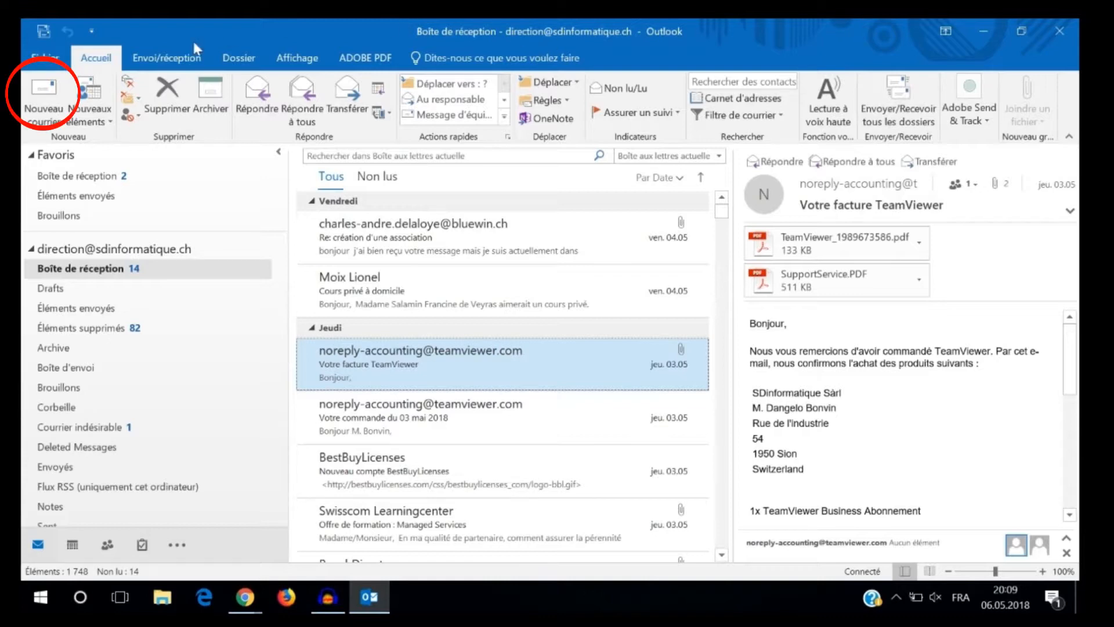
- Create a new message to the suggested SDinformatique support contact with the subject "vacances"
click(51, 101)
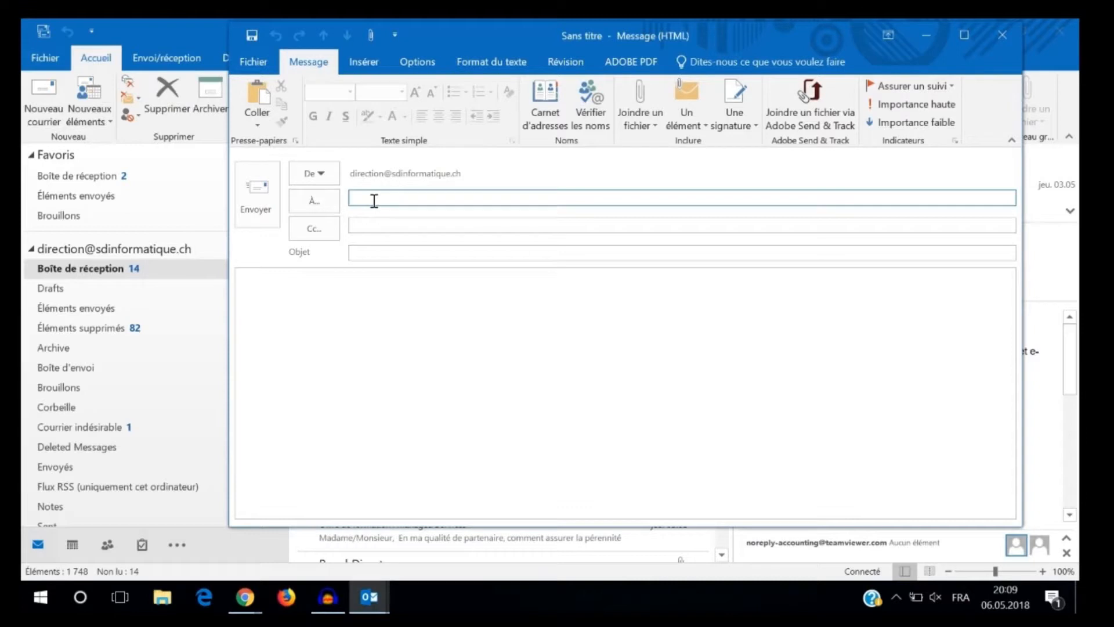
text(support)
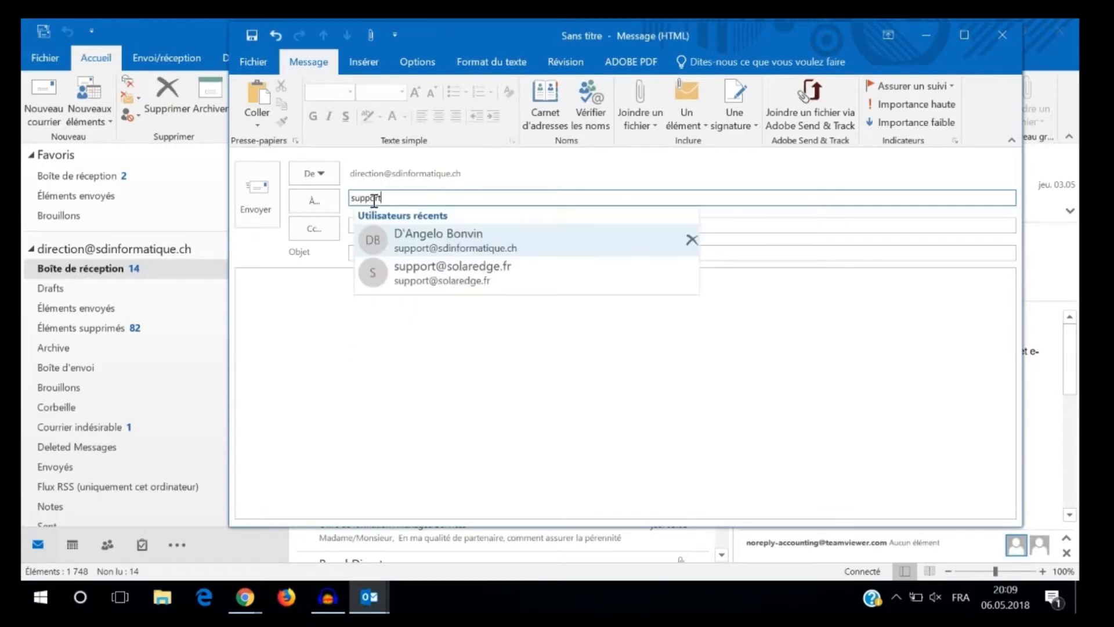
click(436, 240)
click(400, 254)
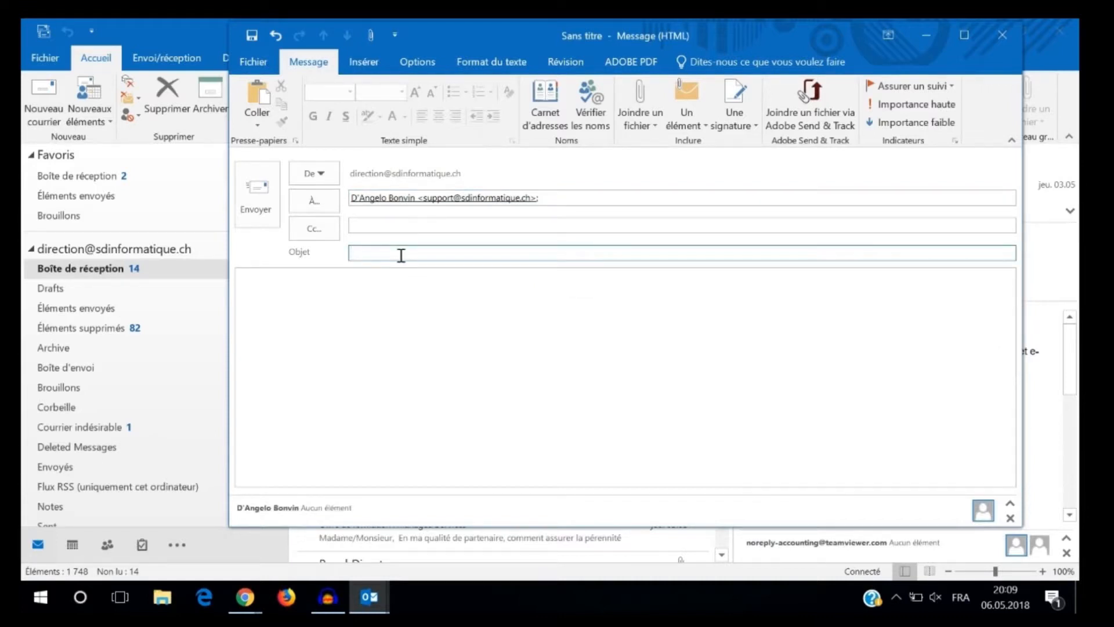
text(vaca)
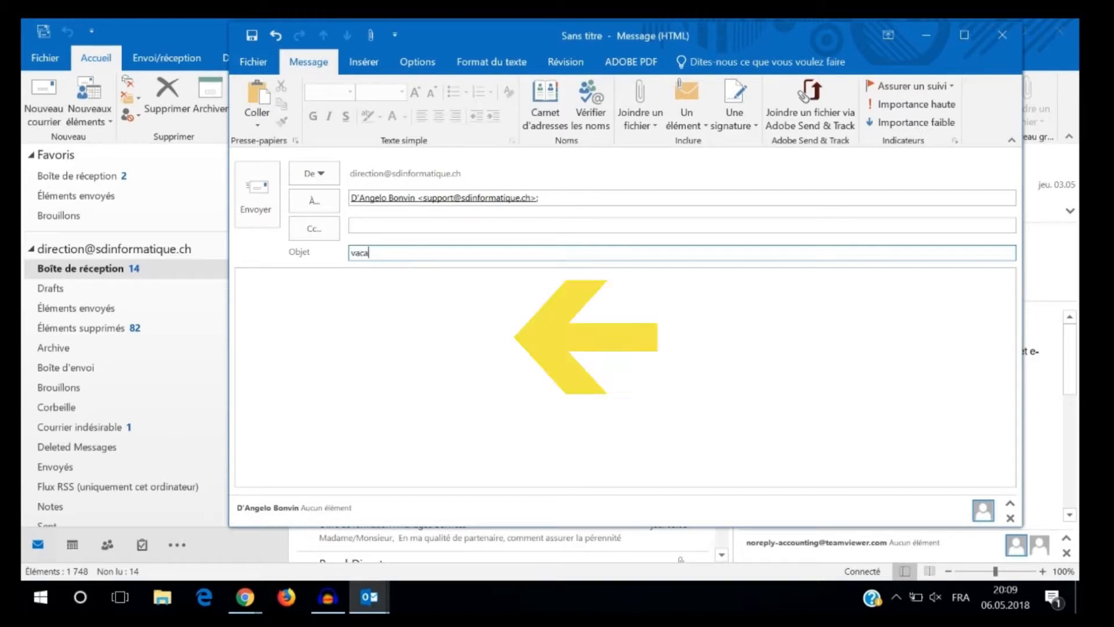
text(nces)
- Write "J ai été en vacances" as the body of the message
click(263, 298)
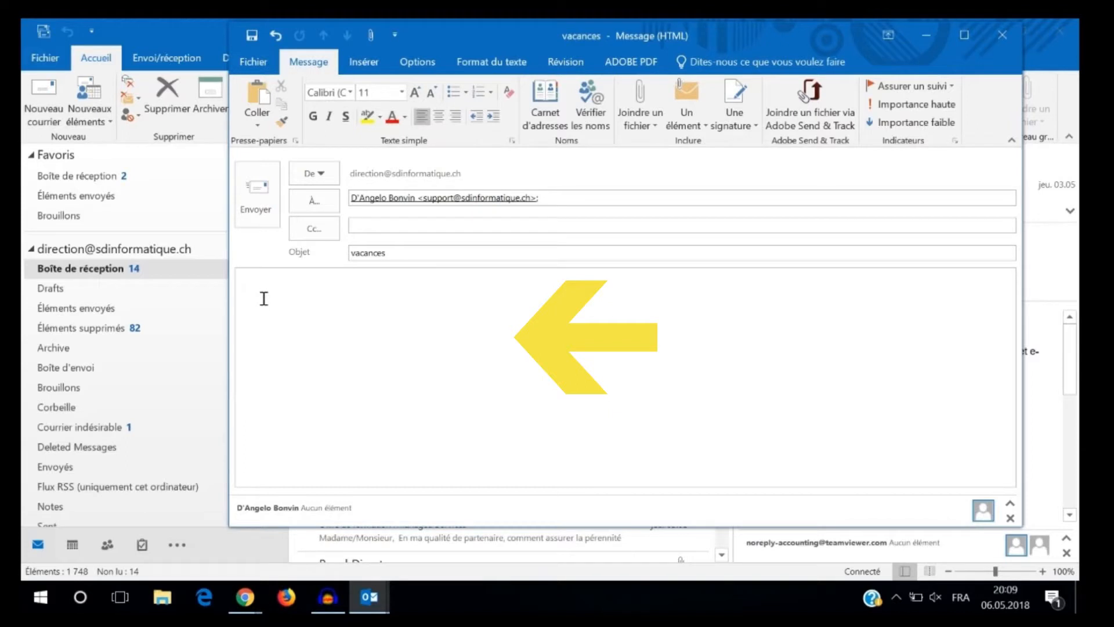
text(J'ai )
text(été )
text(en v)
text(acance)
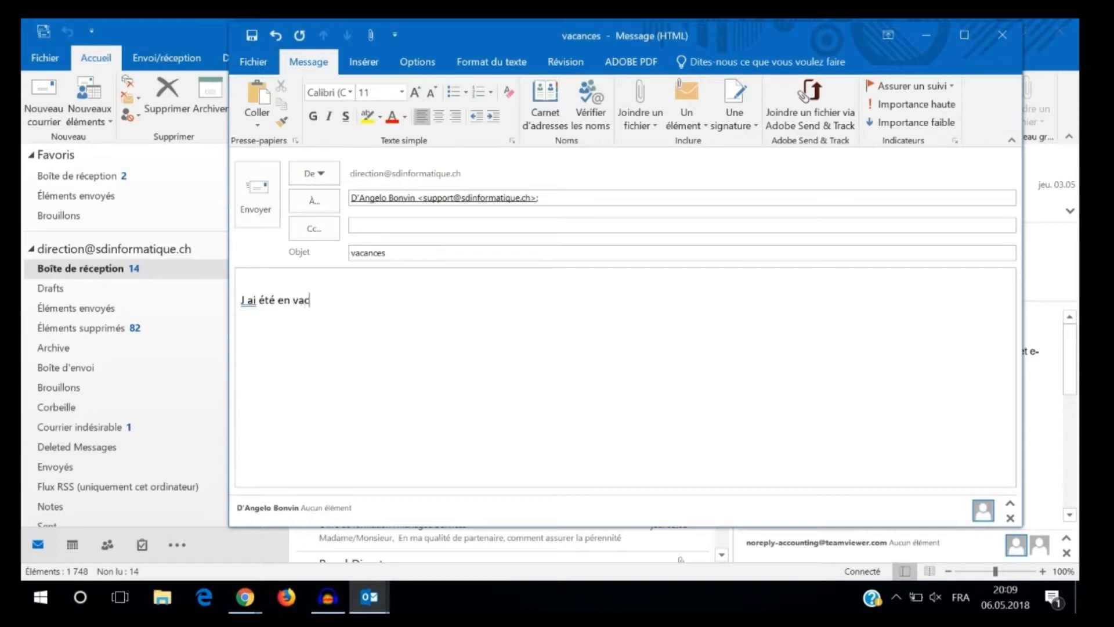
text(s)
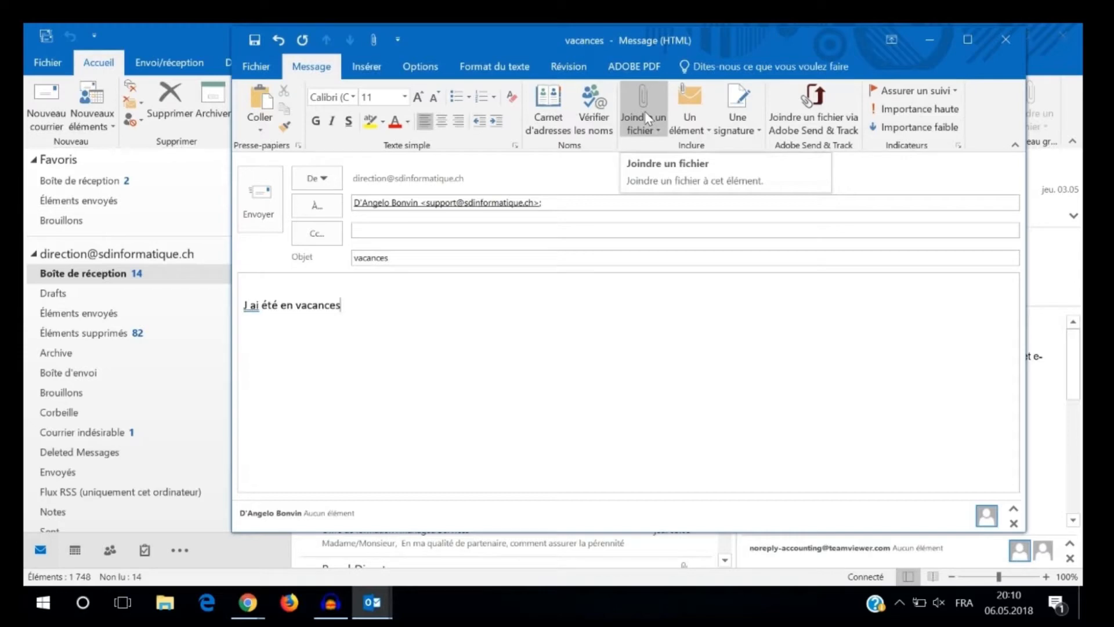
click(258, 66)
click(272, 63)
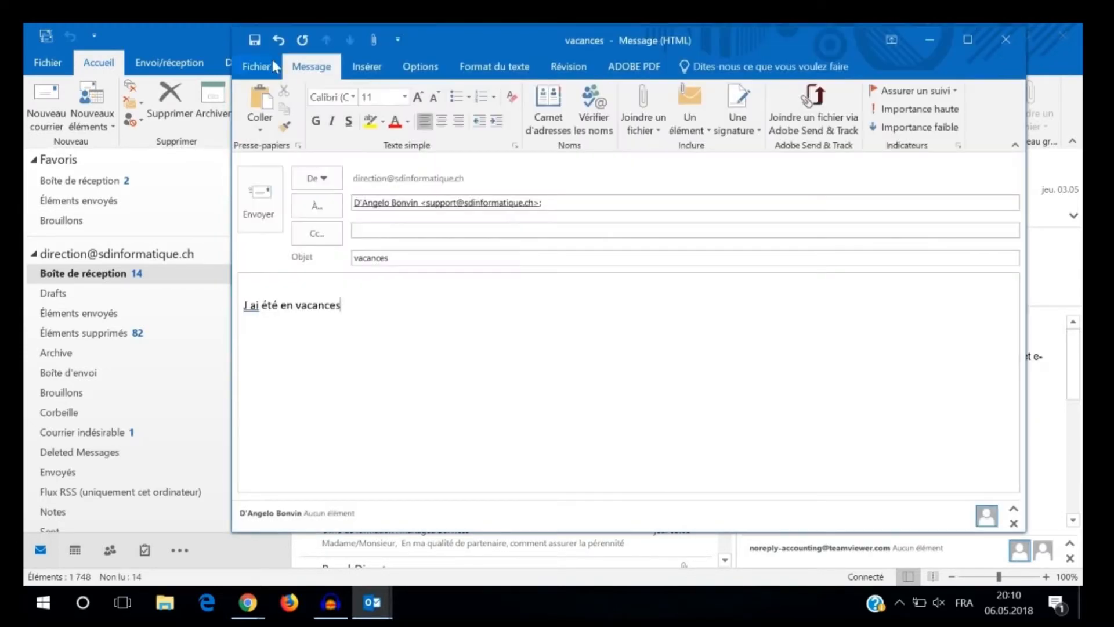
click(378, 65)
click(421, 67)
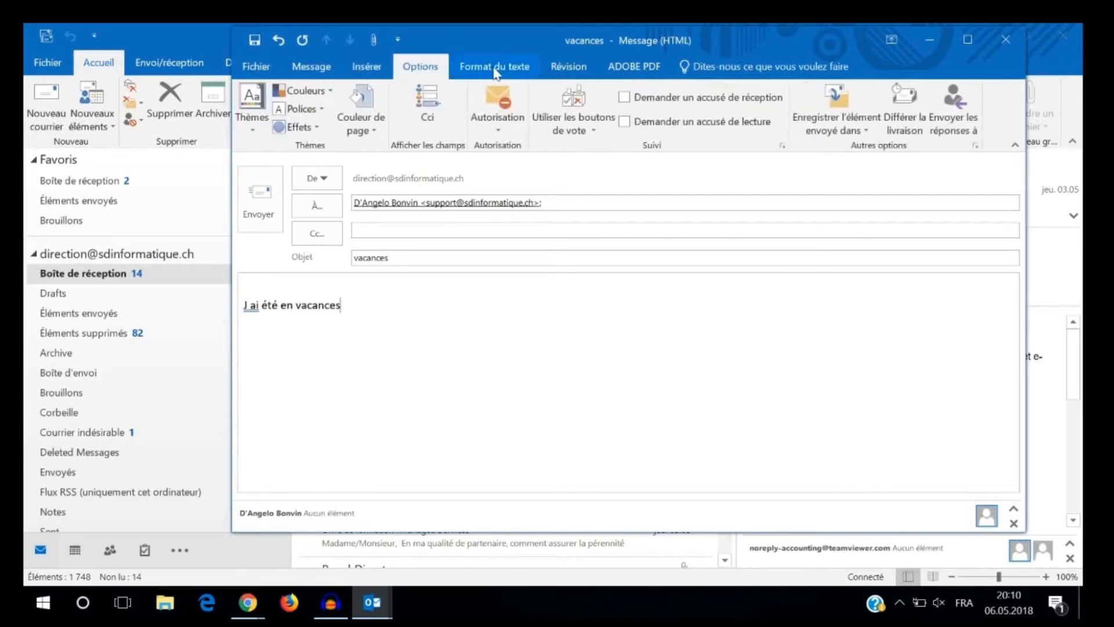
click(494, 66)
click(568, 66)
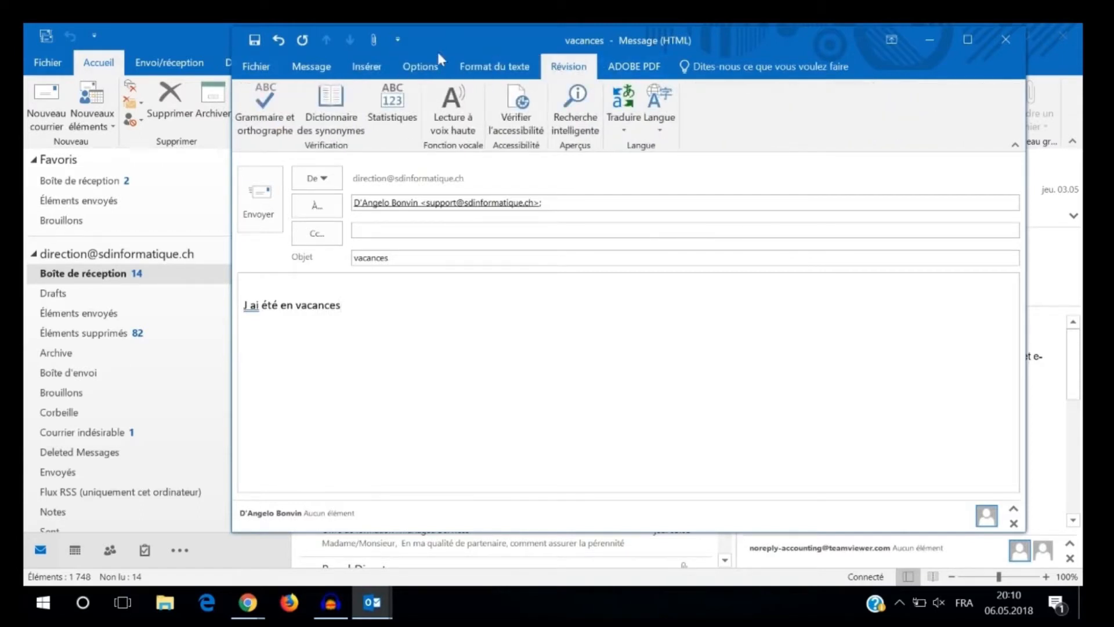
click(303, 71)
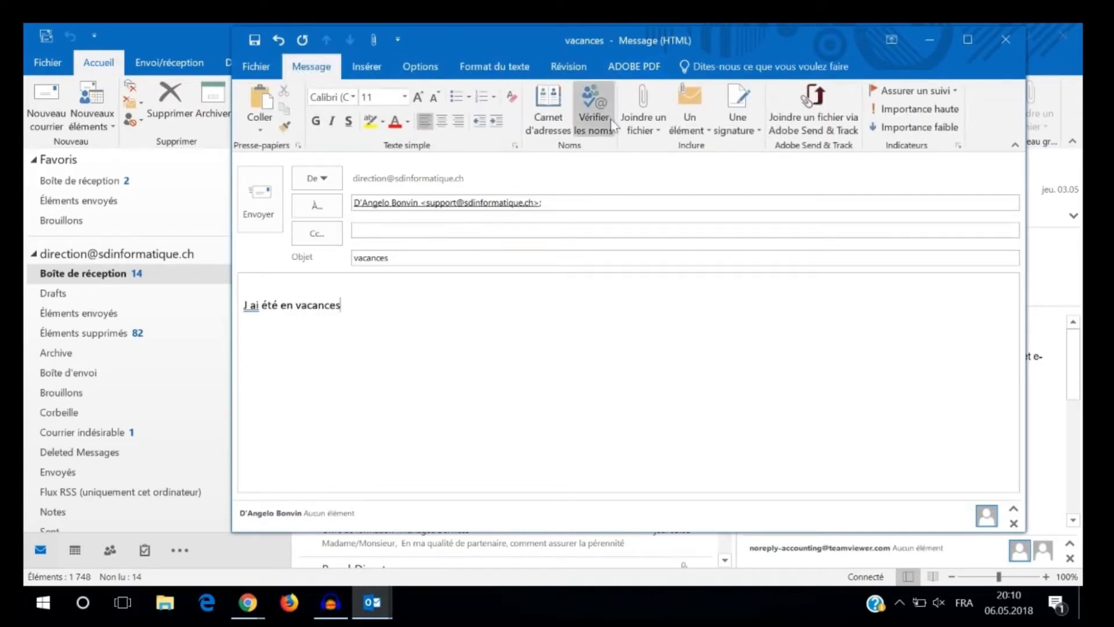
- Attach the file Classeur1.xlsx from the PC's Bureau folder to the message
click(646, 126)
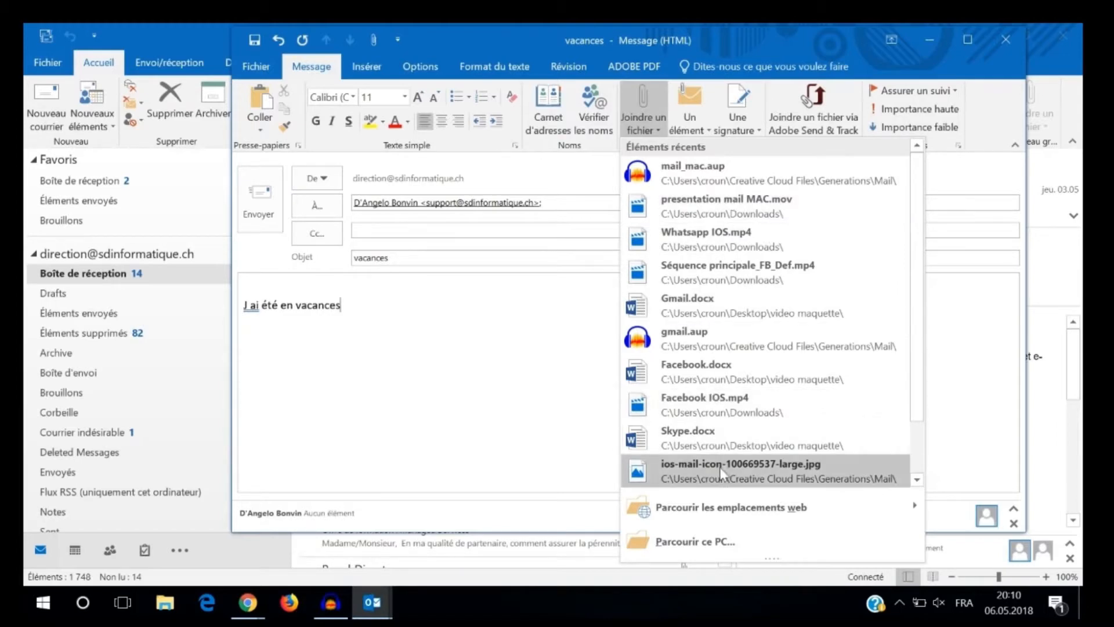
click(686, 546)
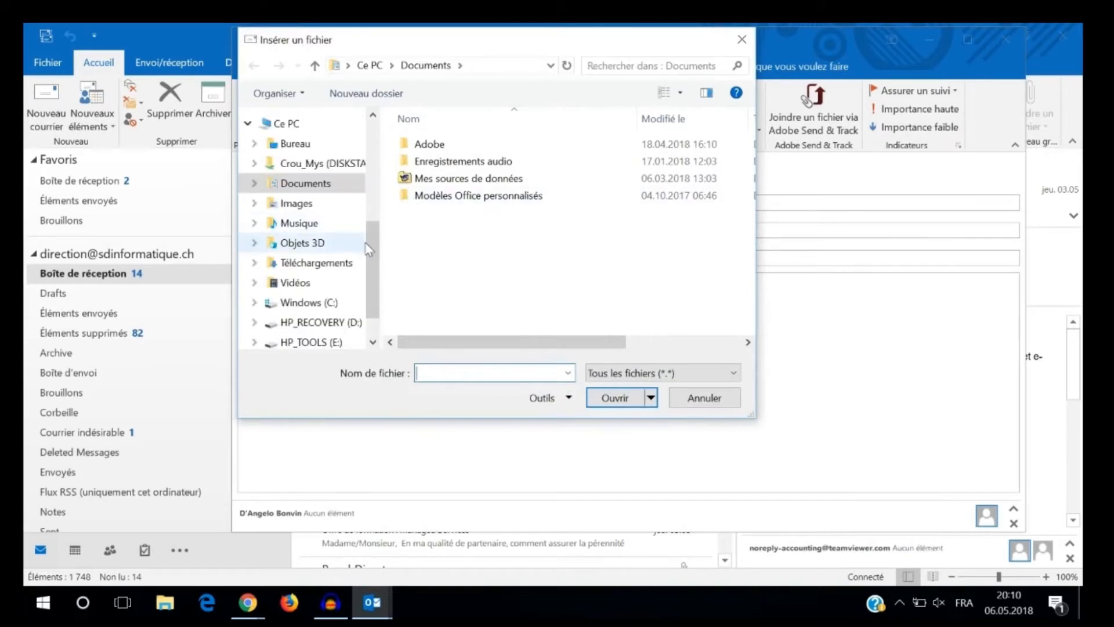
click(284, 143)
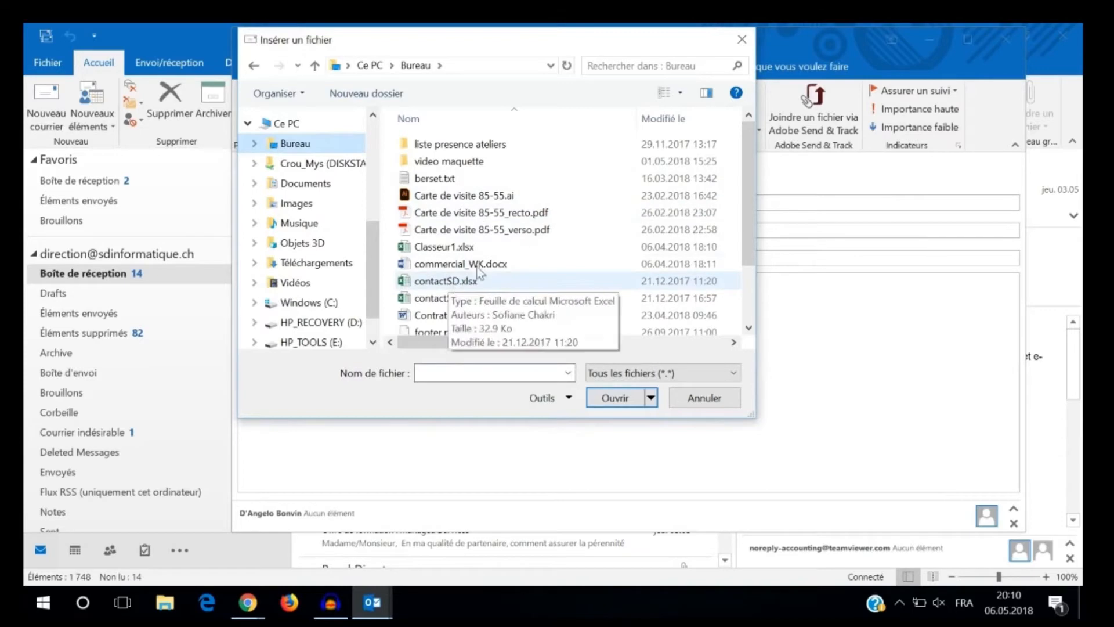
click(479, 248)
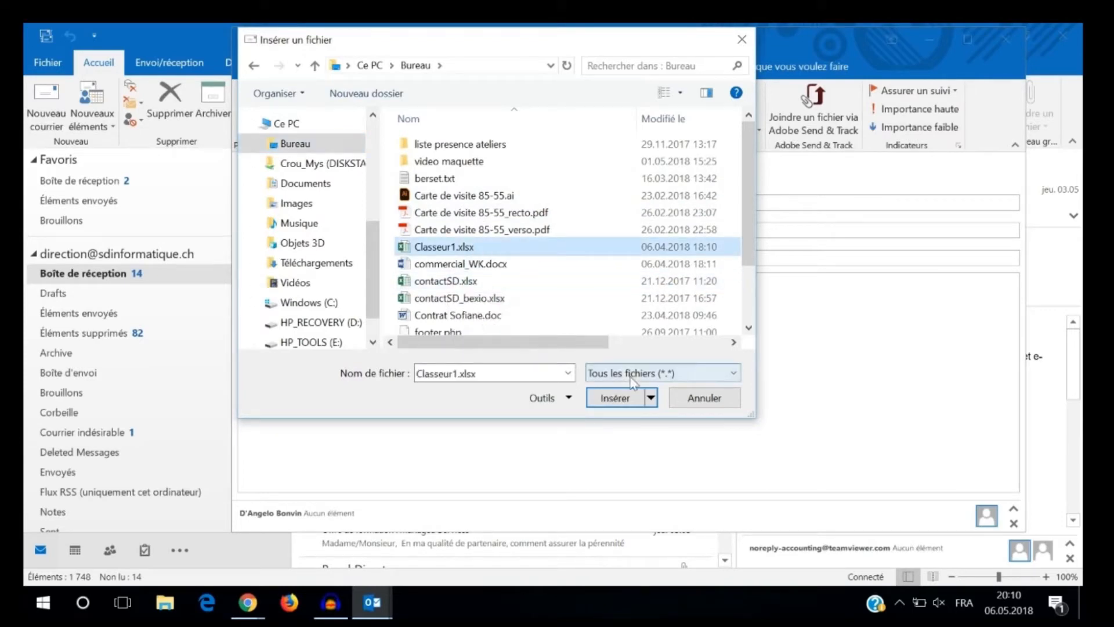
click(616, 398)
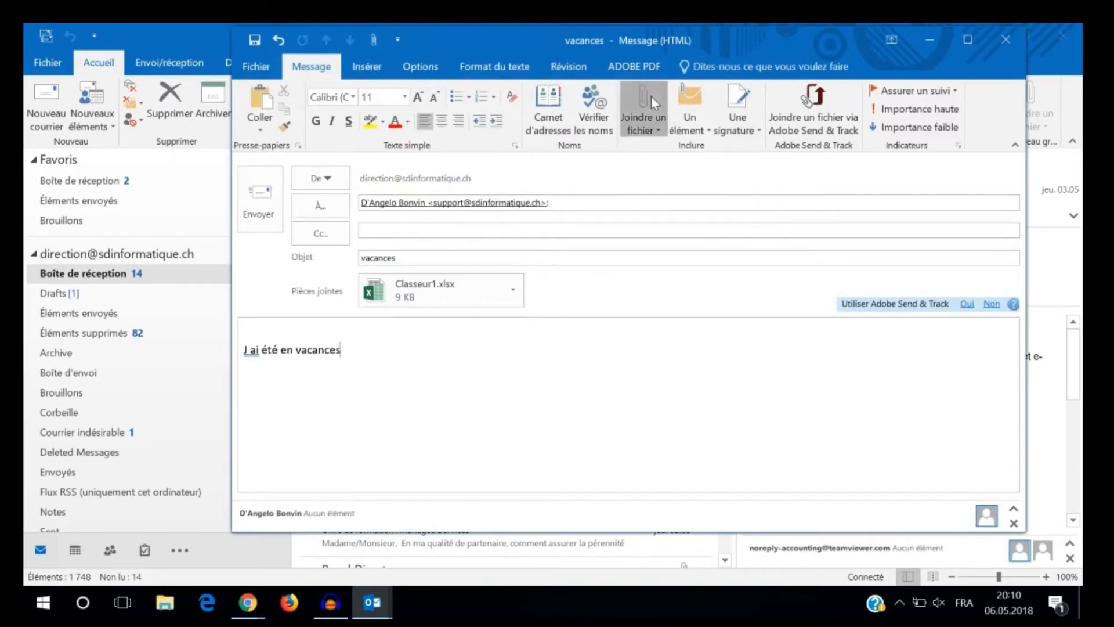
- Attach contactSD.xlsx from the Bureau folder as a second file and send the message
click(658, 130)
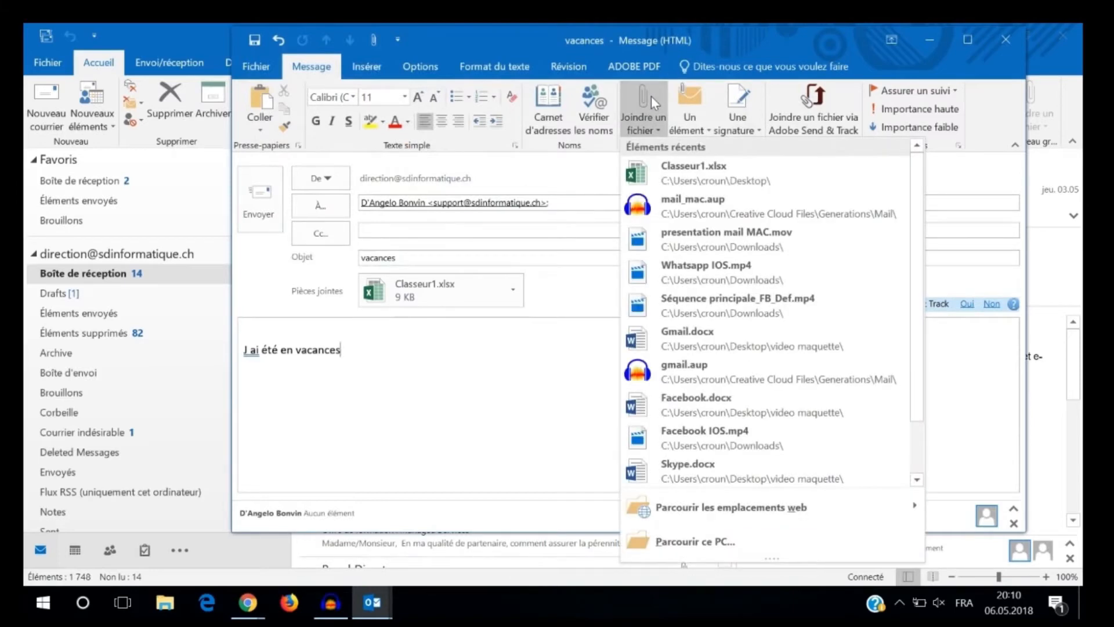
click(692, 538)
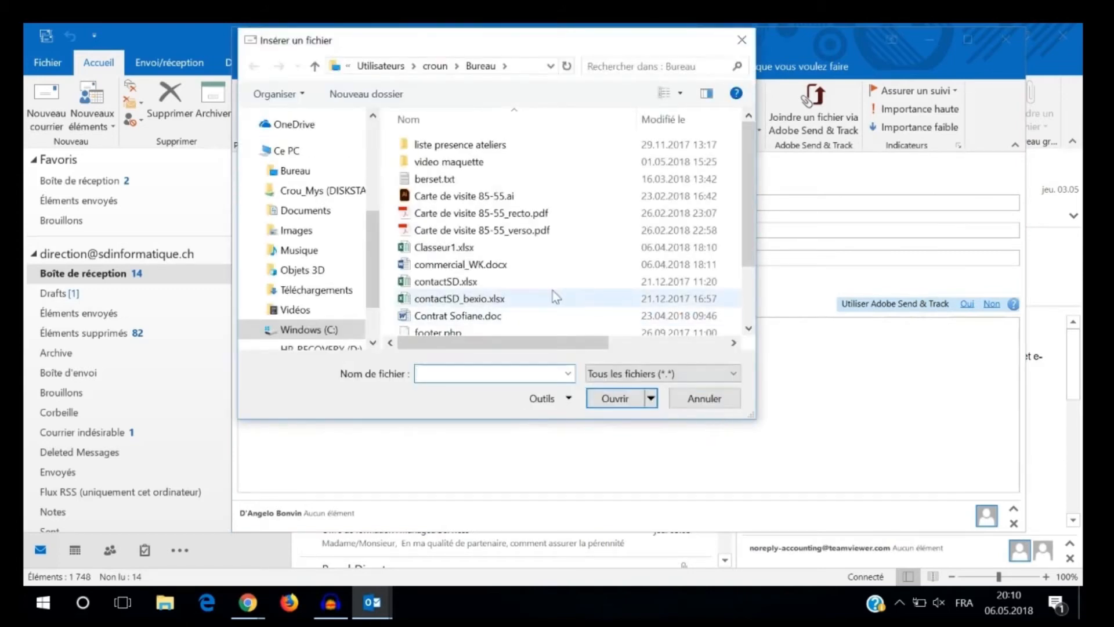
click(446, 247)
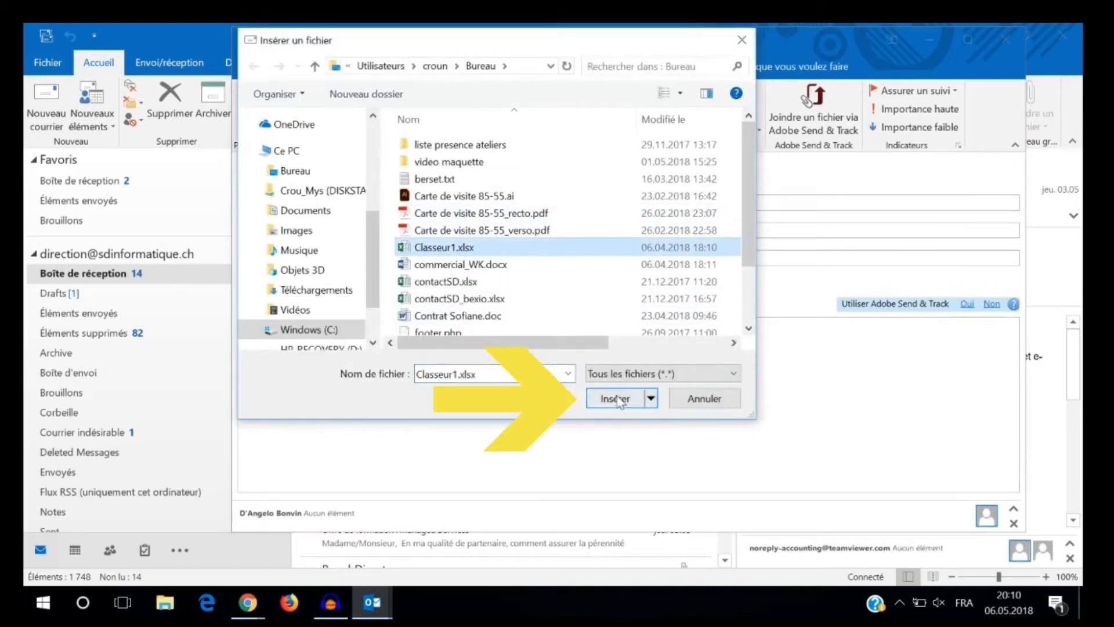
click(500, 283)
click(614, 400)
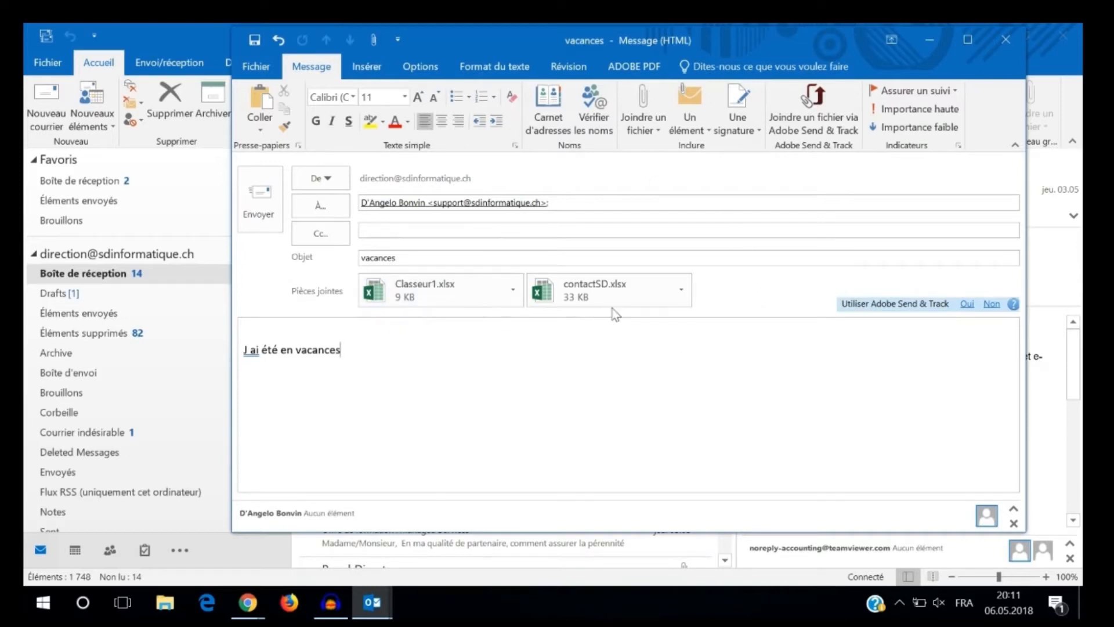
click(259, 199)
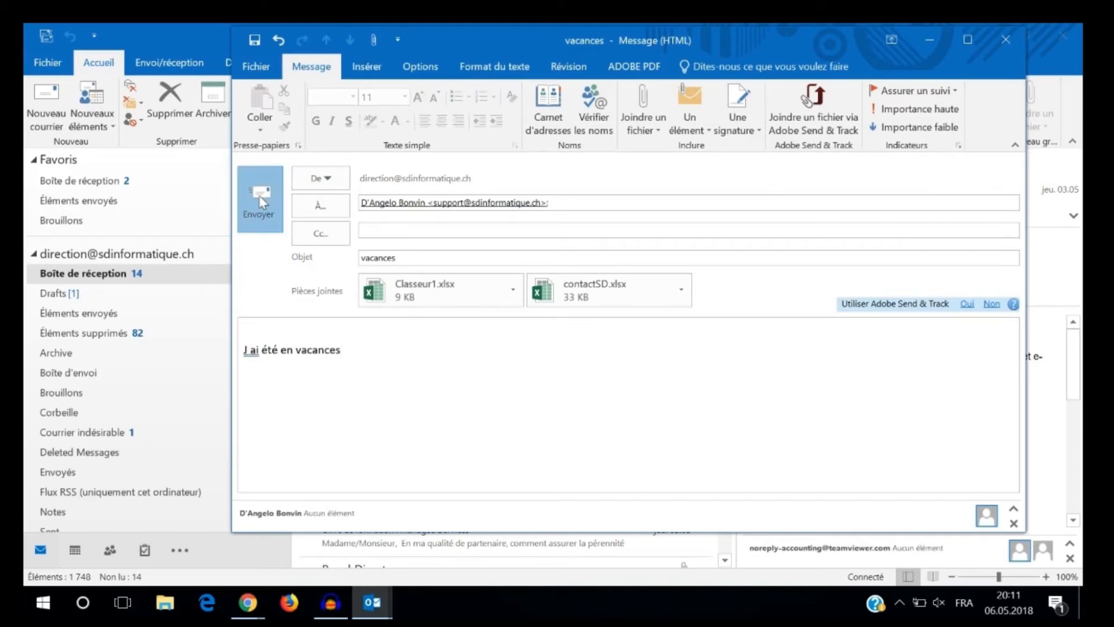